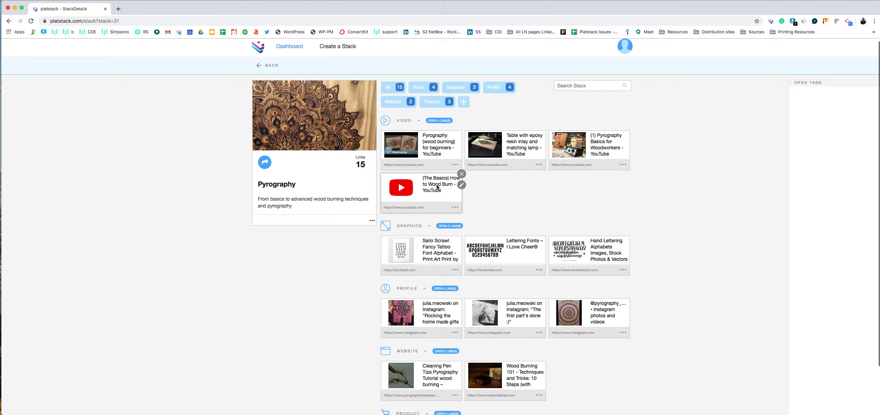
# Move the '(The Basics) How to Wood Burn' card to the front of the Video section.
pyautogui.moveTo(439, 187); pyautogui.dragTo(452, 161)
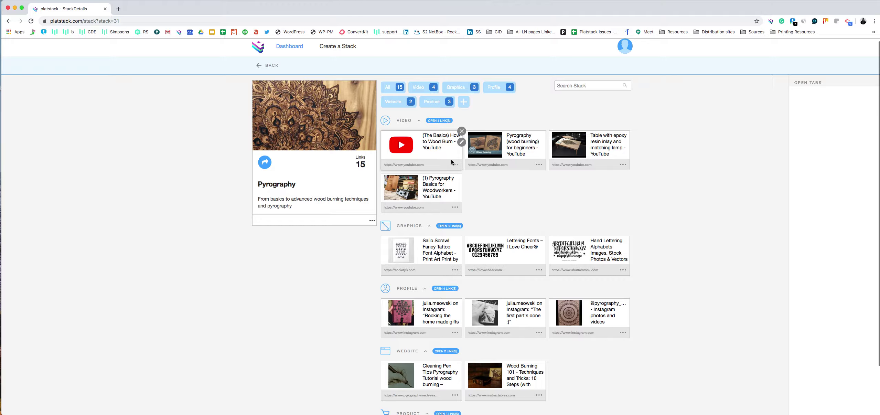
pyautogui.moveTo(506, 148)
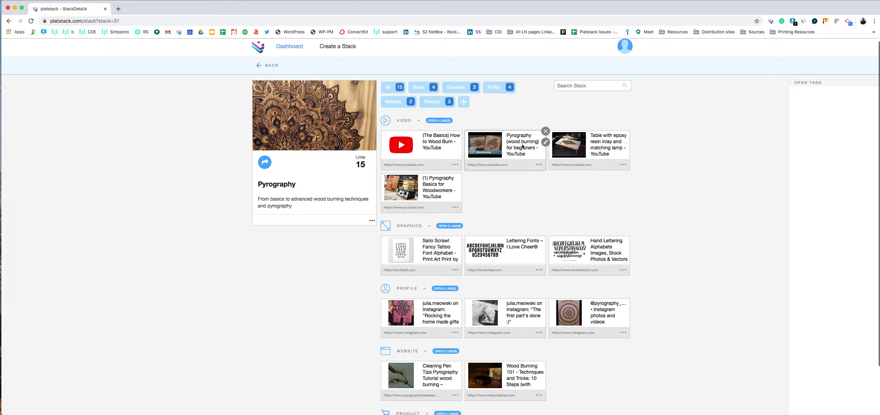
pyautogui.scroll(-1, 505, 144)
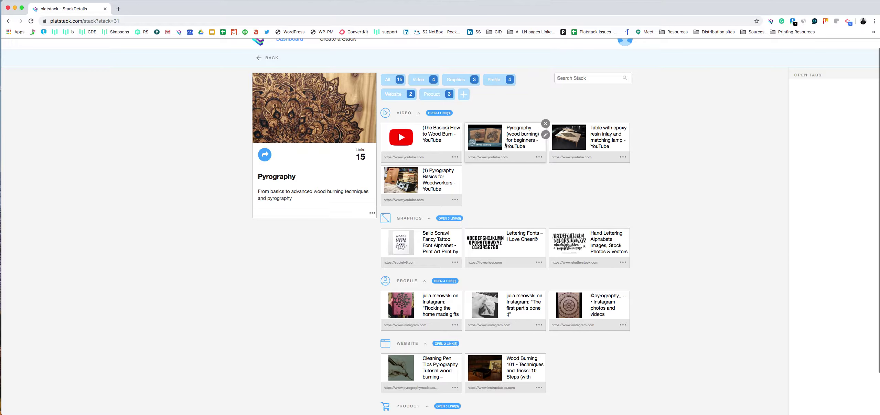
pyautogui.scroll(-5, 504, 143)
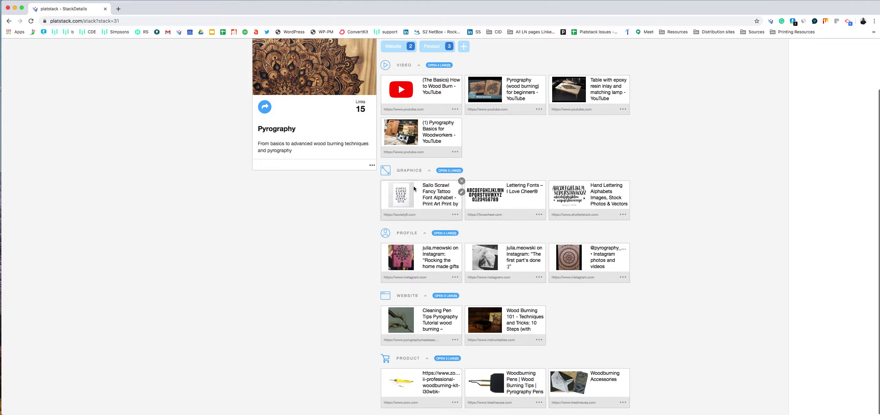
pyautogui.moveTo(414, 189); pyautogui.dragTo(438, 197)
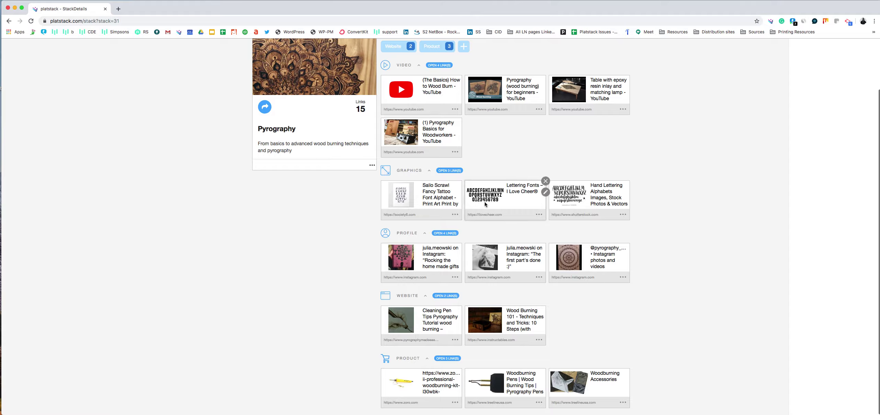
pyautogui.scroll(-1, 485, 201)
pyautogui.scroll(1, 485, 201)
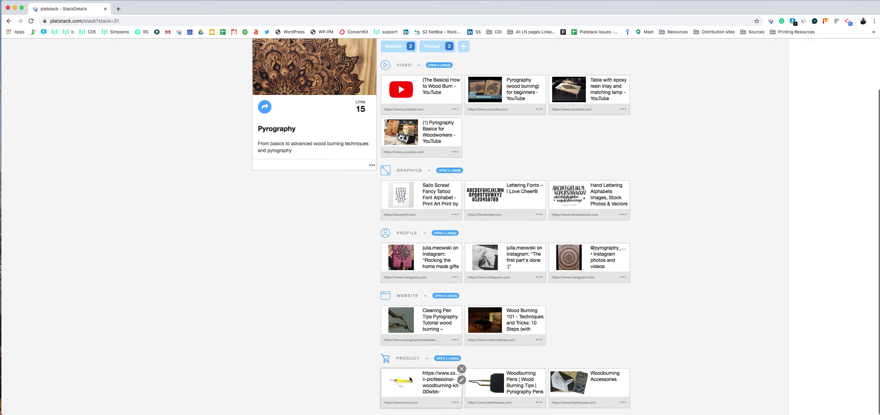
pyautogui.moveTo(421, 386)
pyautogui.scroll(1, 399, 385)
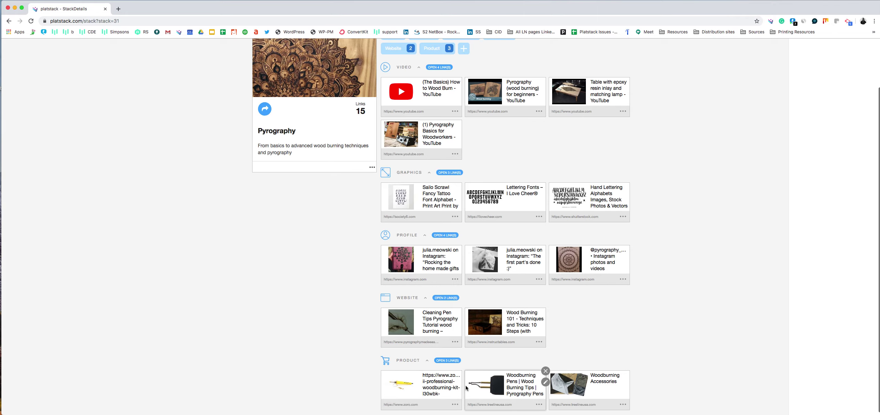
pyautogui.moveTo(505, 386)
pyautogui.scroll(1, 509, 386)
pyautogui.scroll(-1, 509, 385)
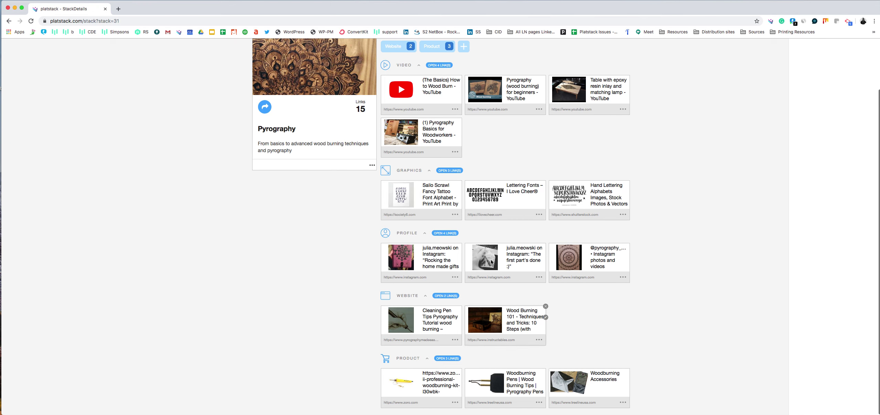
pyautogui.scroll(3, 466, 84)
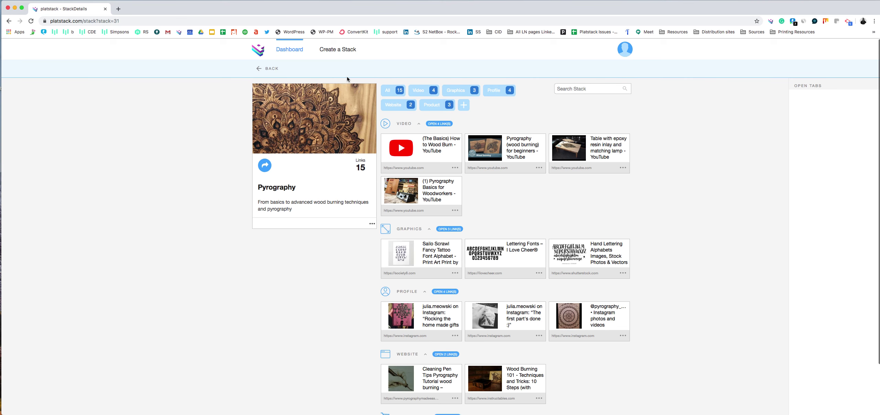